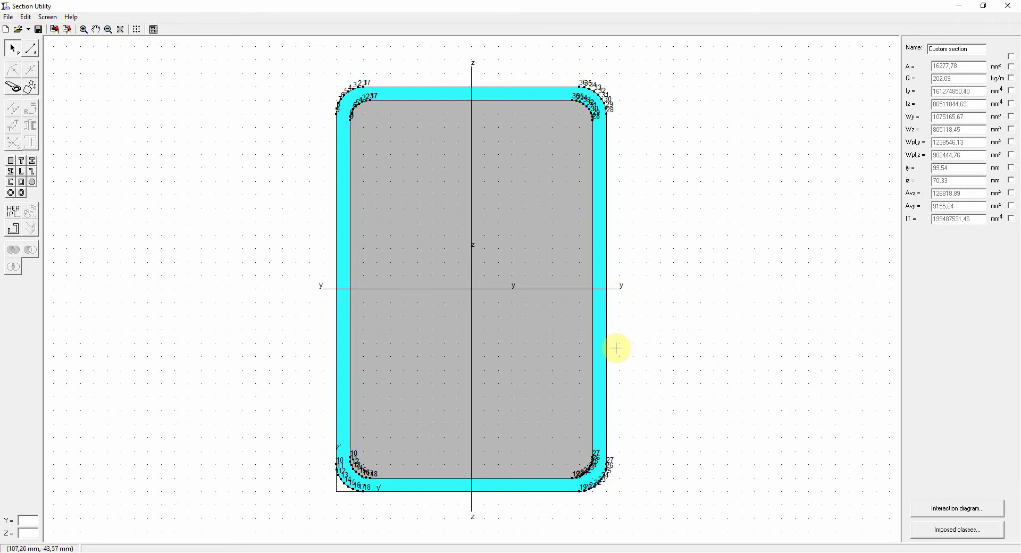
Step: Select the existing concrete-filled hollow section and delete it
{"action": "left_click_drag", "start_coordinate": [658, 510], "coordinate": [278, 58]}
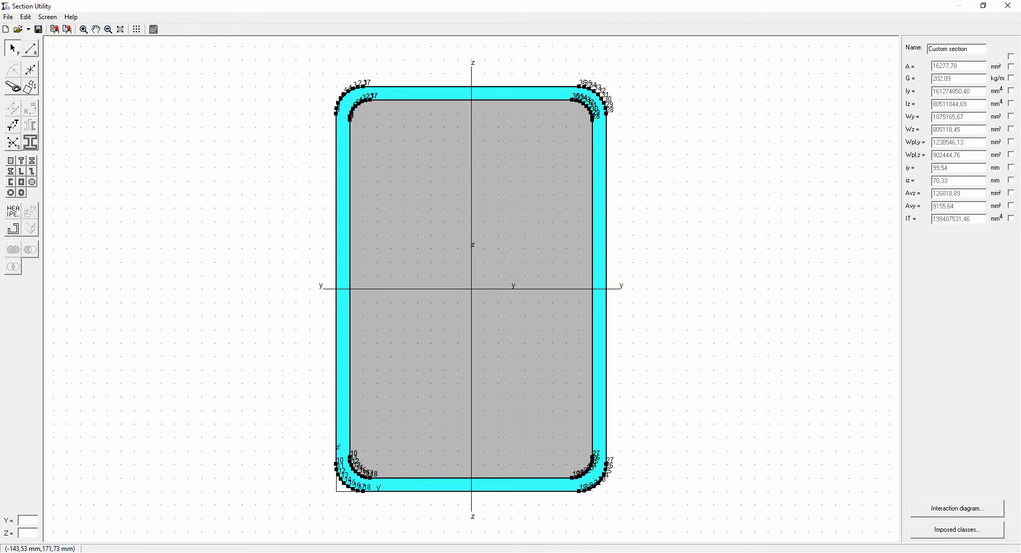
{"action": "key", "text": "Delete"}
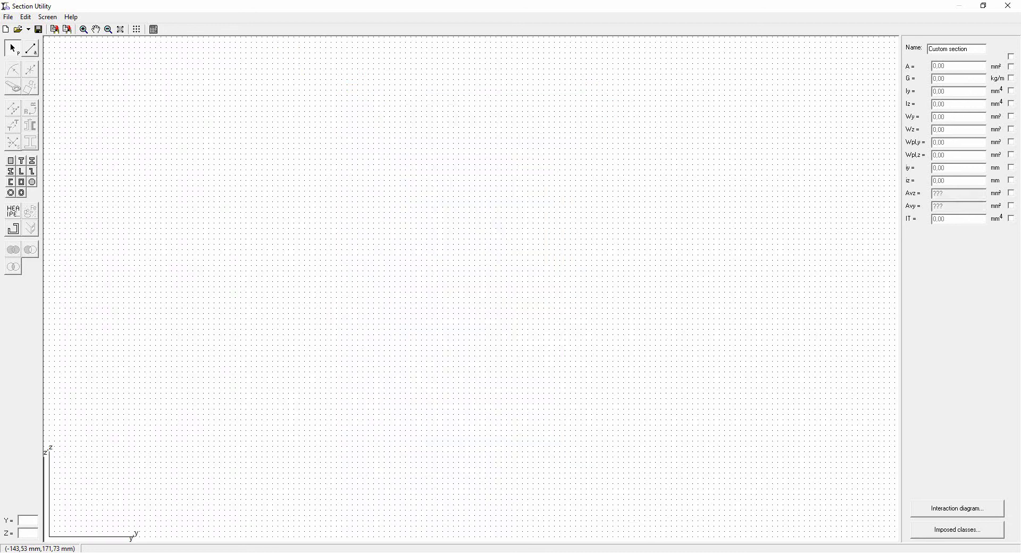
Step: Place the RHS (EU) 300x200x10 profile from the standard section library, found by searching 'rhs 300'
{"action": "left_click", "coordinate": [16, 215]}
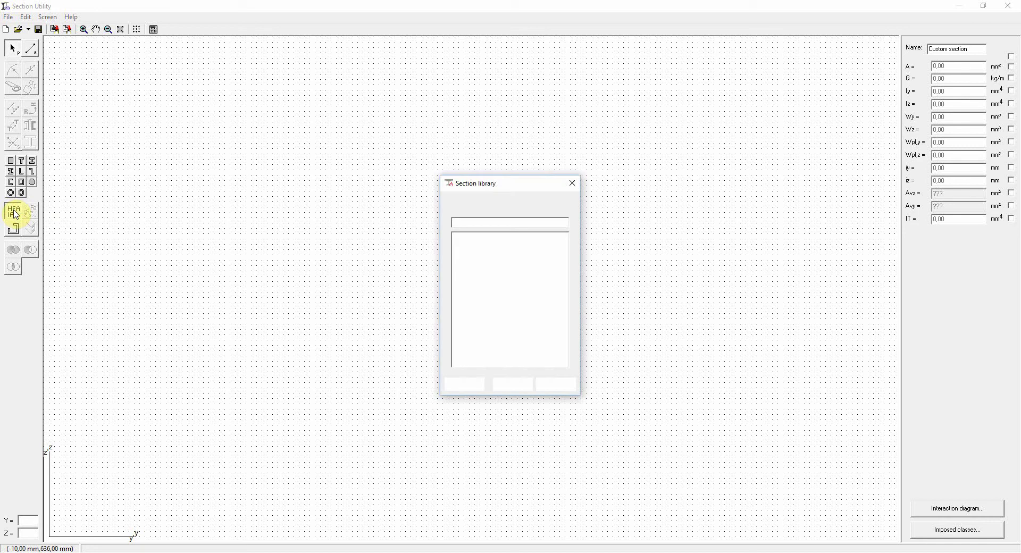
{"action": "type", "text": "rhs"}
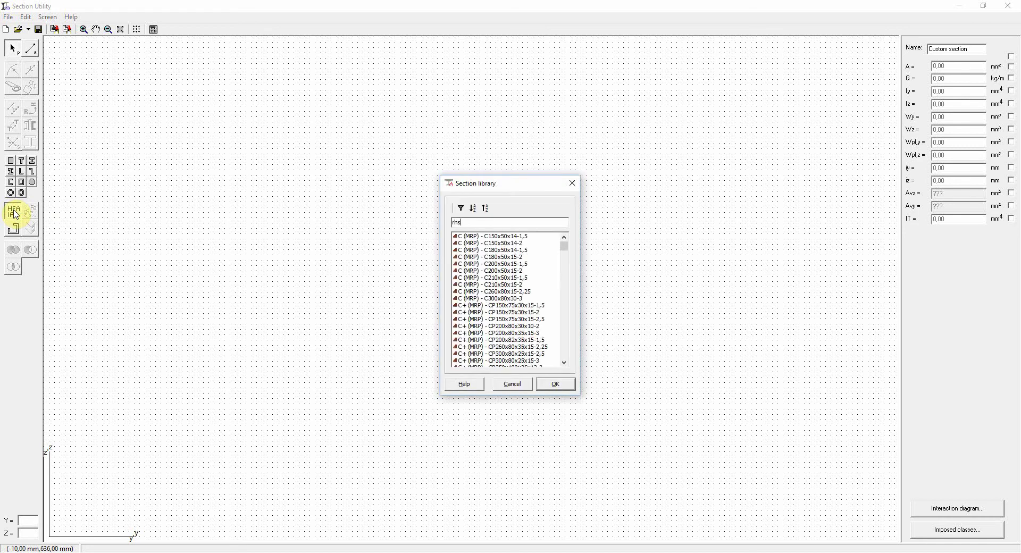
{"action": "type", "text": " 300"}
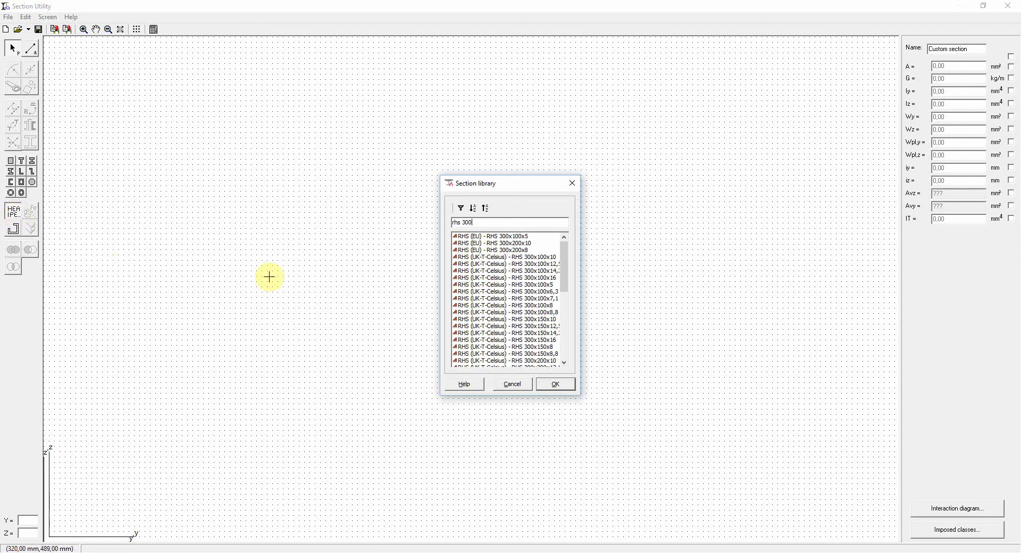
{"action": "left_click", "coordinate": [520, 244]}
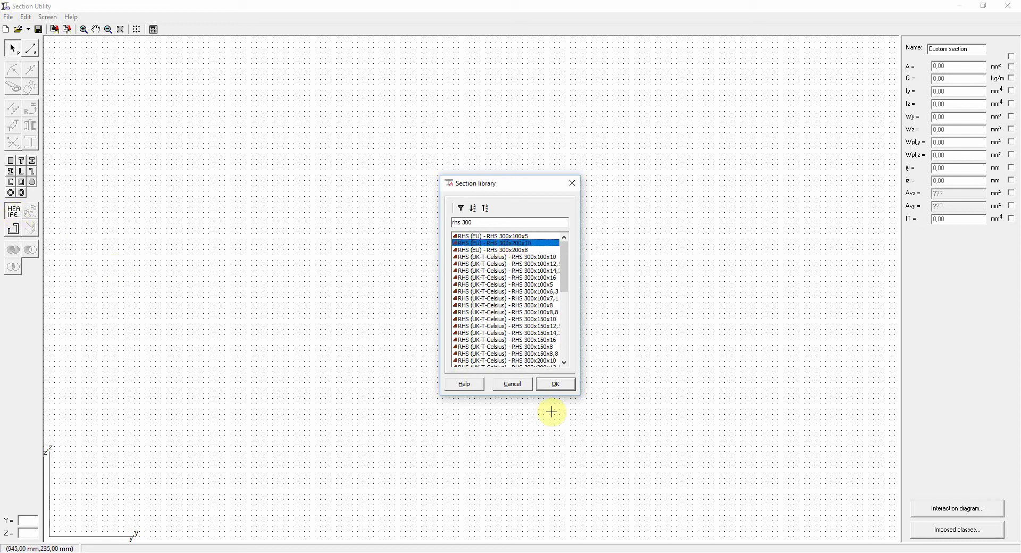
{"action": "left_click", "coordinate": [557, 387]}
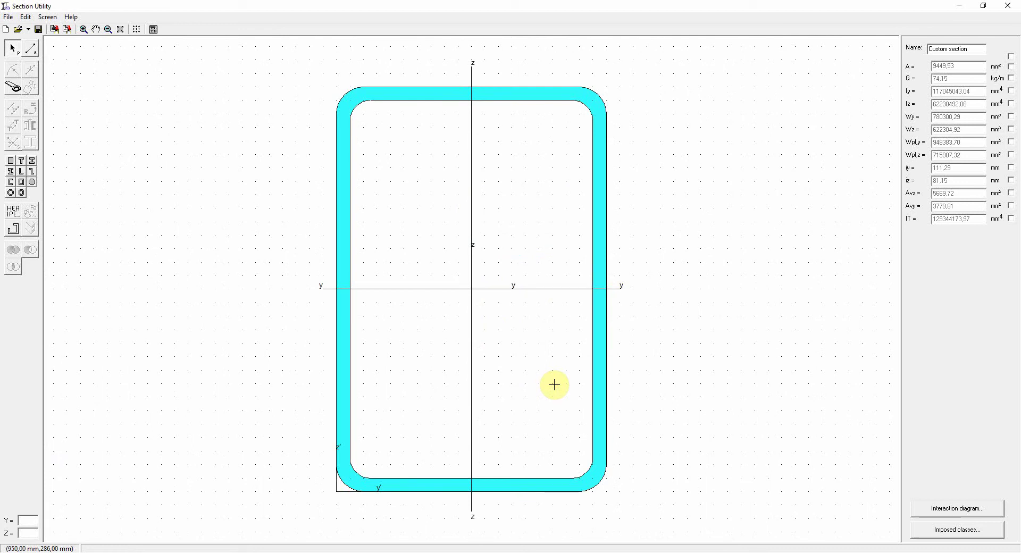
Step: Convert the RHS 300x200x10 library section into an editable section and select its inner contour
{"action": "left_click", "coordinate": [350, 101]}
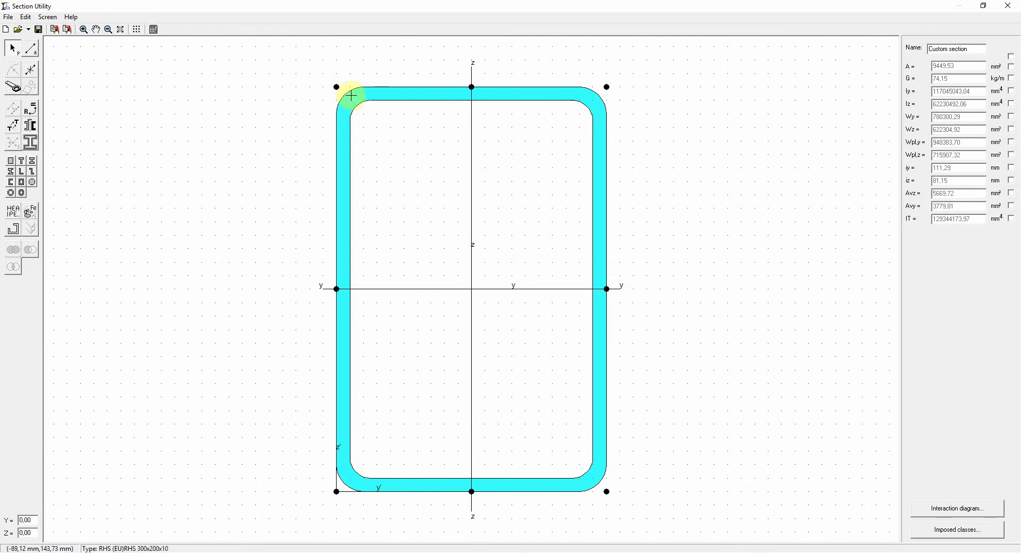
{"action": "left_click", "coordinate": [23, 18]}
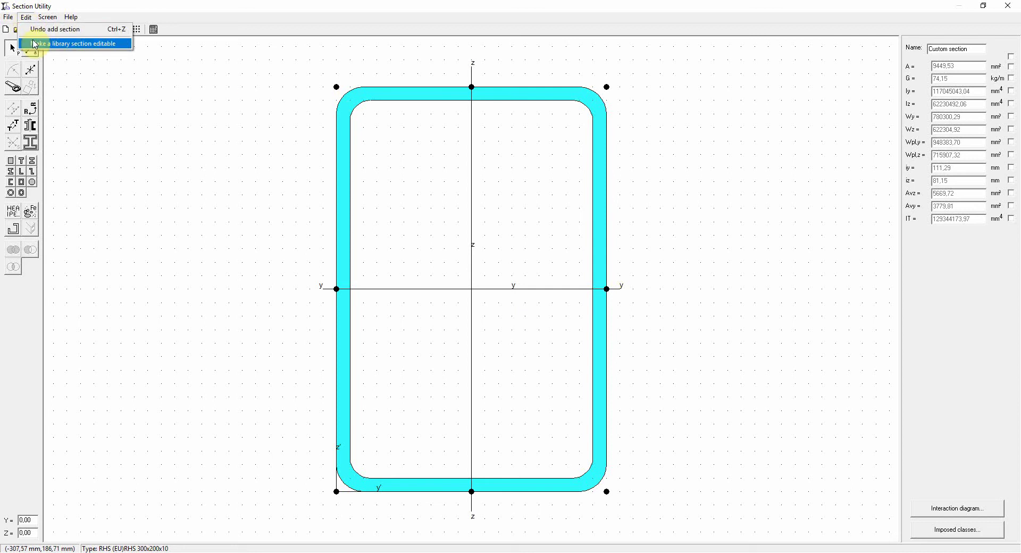
{"action": "left_click", "coordinate": [35, 44]}
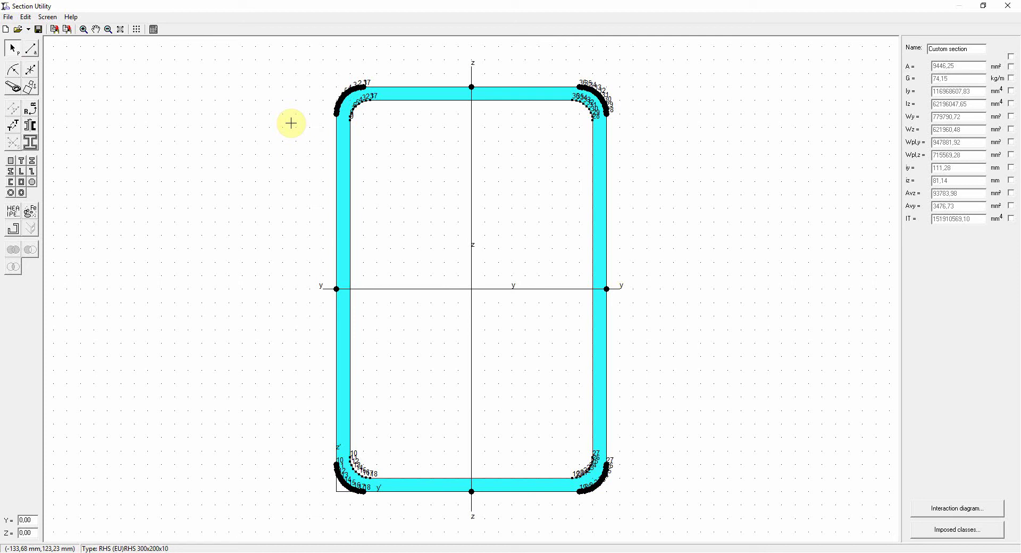
{"action": "left_click", "coordinate": [423, 160]}
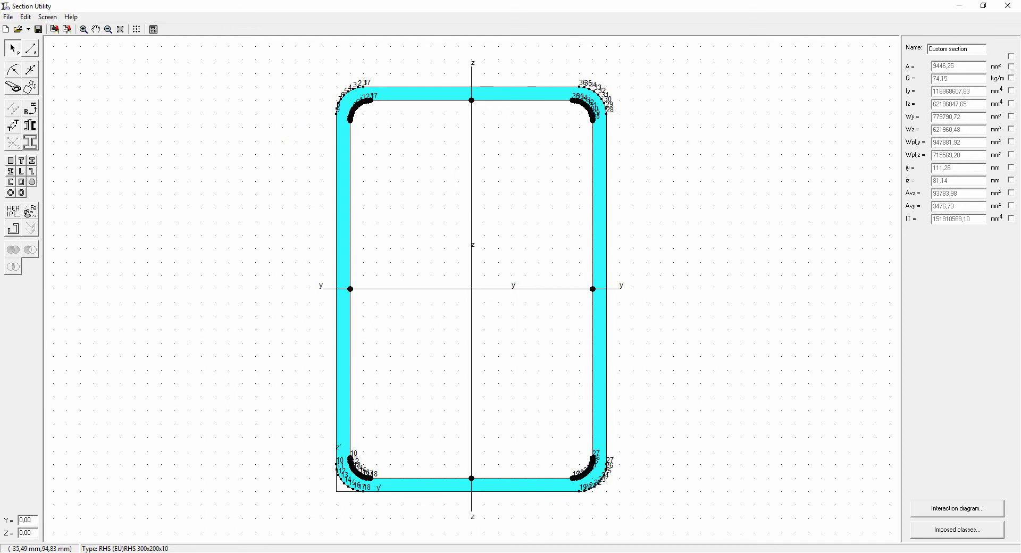
Step: Change the inner contour from a hole to a C30/37 concrete fill
{"action": "double_click", "coordinate": [423, 165]}
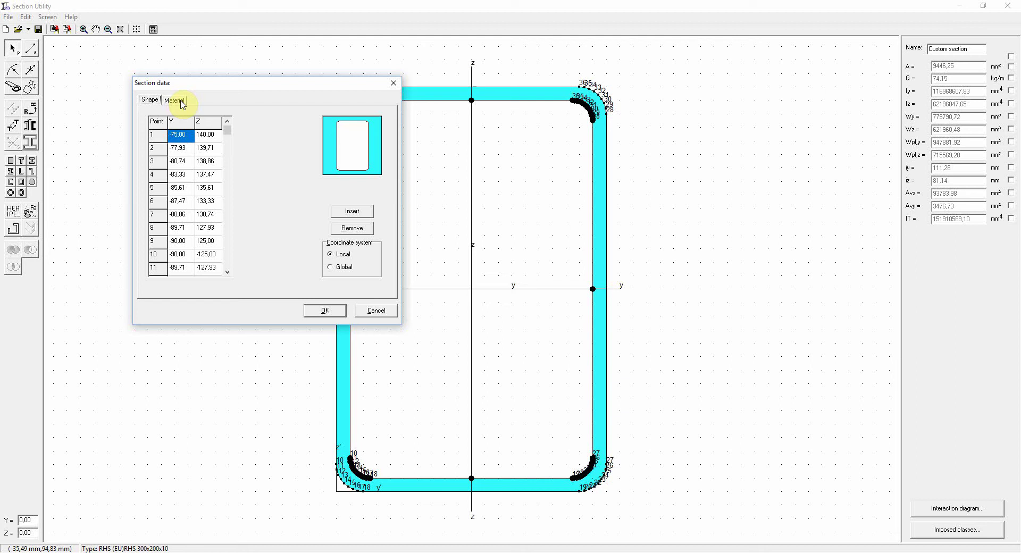
{"action": "left_click", "coordinate": [181, 102]}
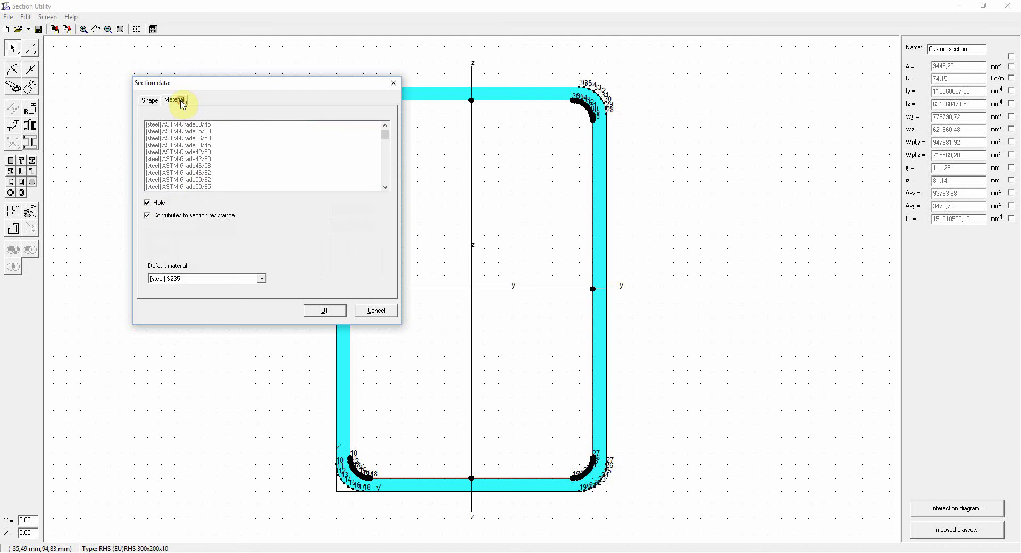
{"action": "left_click", "coordinate": [159, 204]}
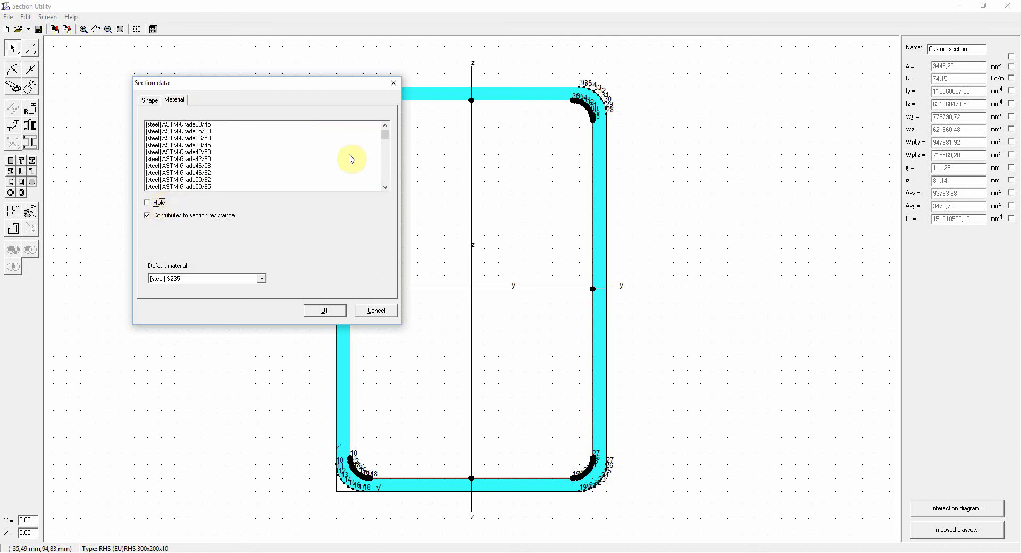
{"action": "mouse_move", "coordinate": [388, 138]}
{"action": "left_mouse_down"}
{"action": "mouse_move", "coordinate": [388, 158]}
{"action": "mouse_move", "coordinate": [388, 130]}
{"action": "left_mouse_up"}
{"action": "left_click", "coordinate": [385, 126]}
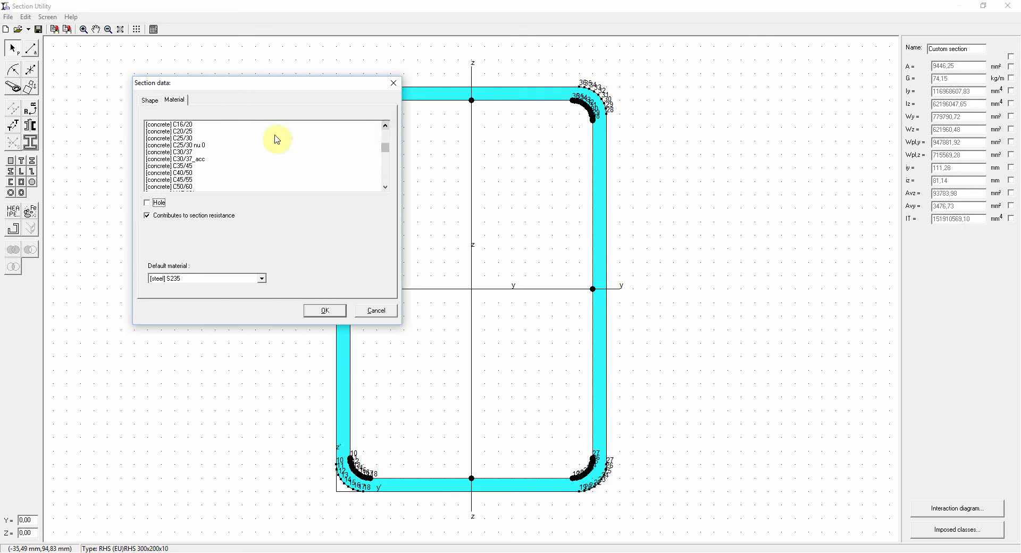
{"action": "left_click", "coordinate": [179, 153]}
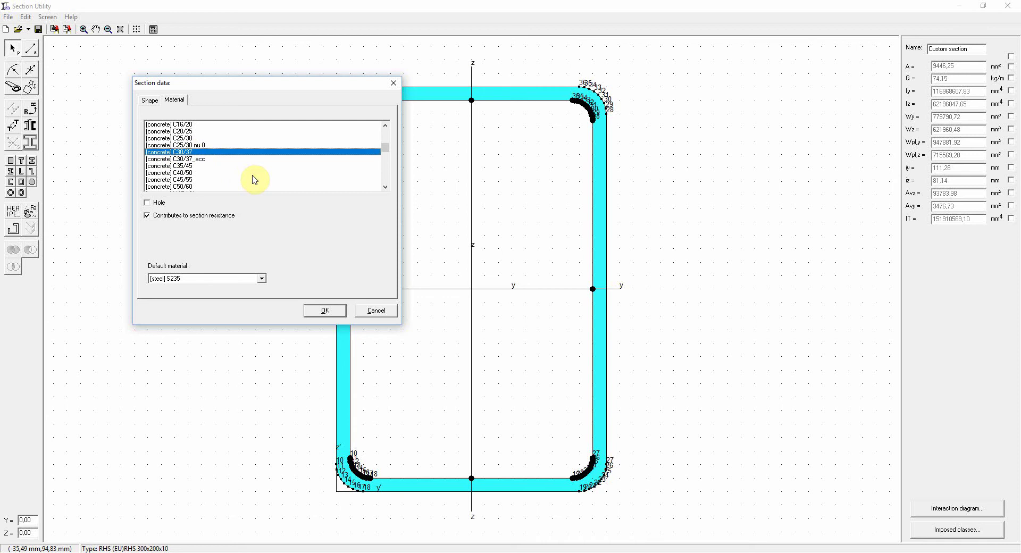
{"action": "left_click", "coordinate": [338, 314]}
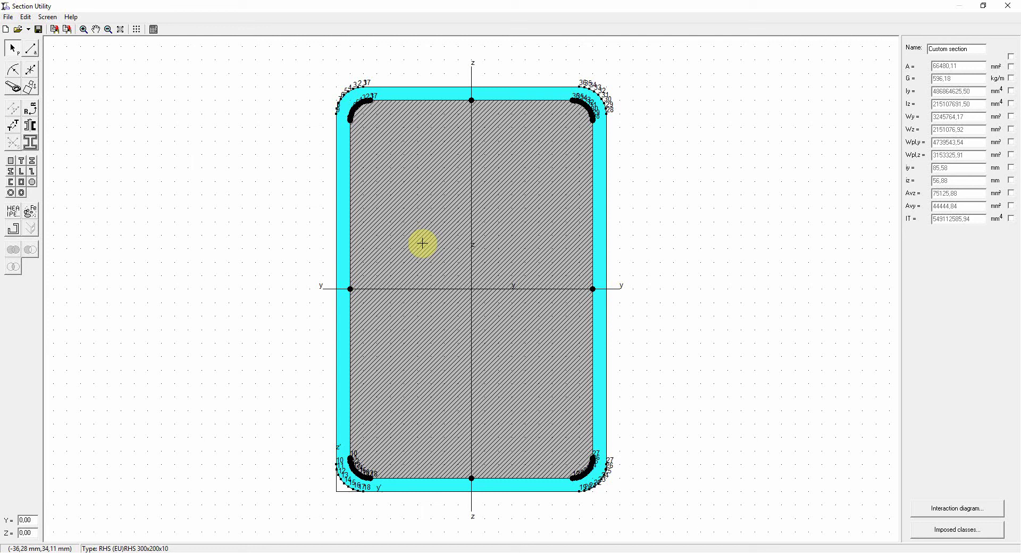
Step: Remove the underlying S235 steel beneath the concrete core
{"action": "right_click", "coordinate": [437, 208]}
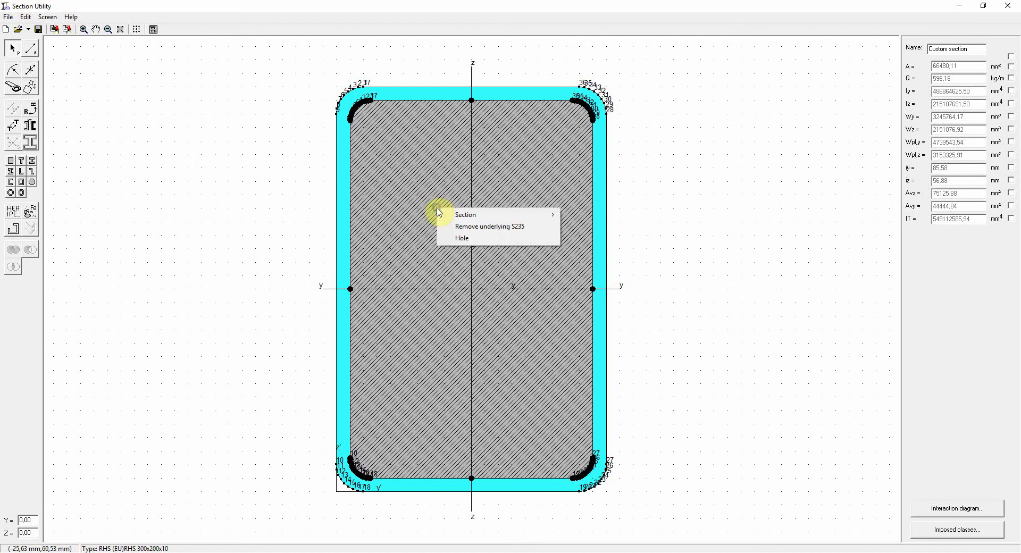
{"action": "left_click", "coordinate": [463, 228]}
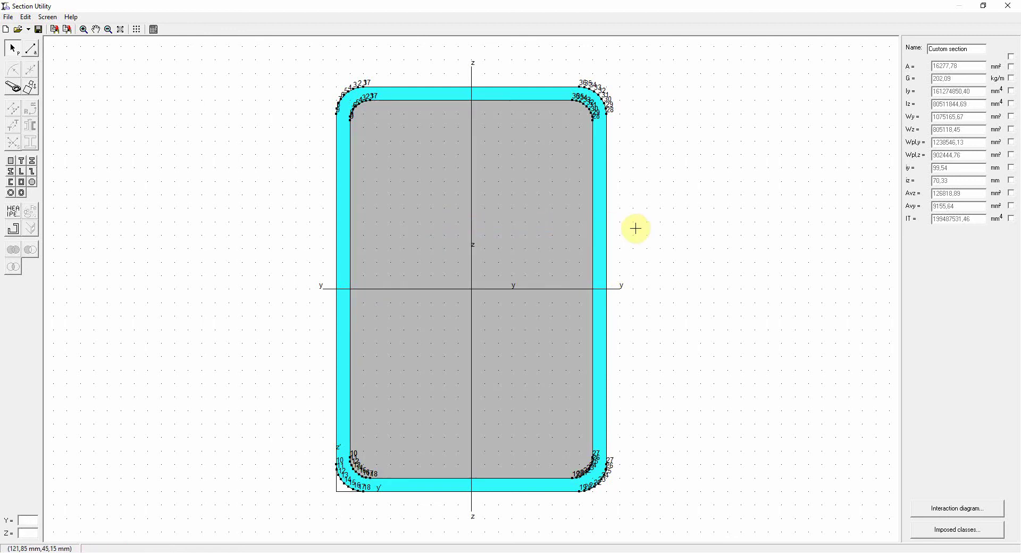
{"action": "left_click", "coordinate": [433, 185]}
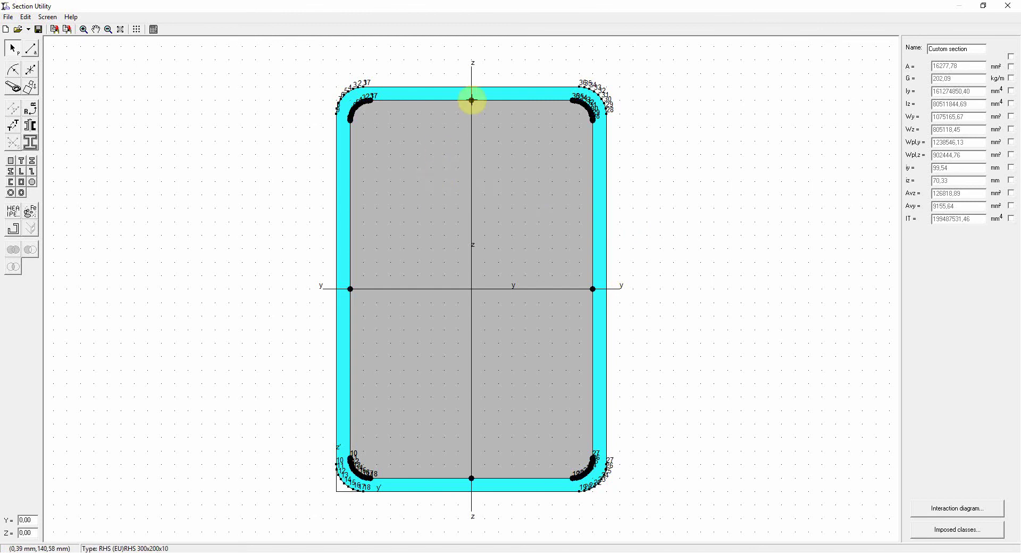
{"action": "mouse_move", "coordinate": [472, 100]}
{"action": "left_mouse_down"}
{"action": "mouse_move", "coordinate": [472, 207]}
{"action": "mouse_move", "coordinate": [621, 181]}
{"action": "mouse_move", "coordinate": [552, 121]}
{"action": "mouse_move", "coordinate": [472, 114]}
{"action": "mouse_move", "coordinate": [471, 100]}
{"action": "left_mouse_up"}
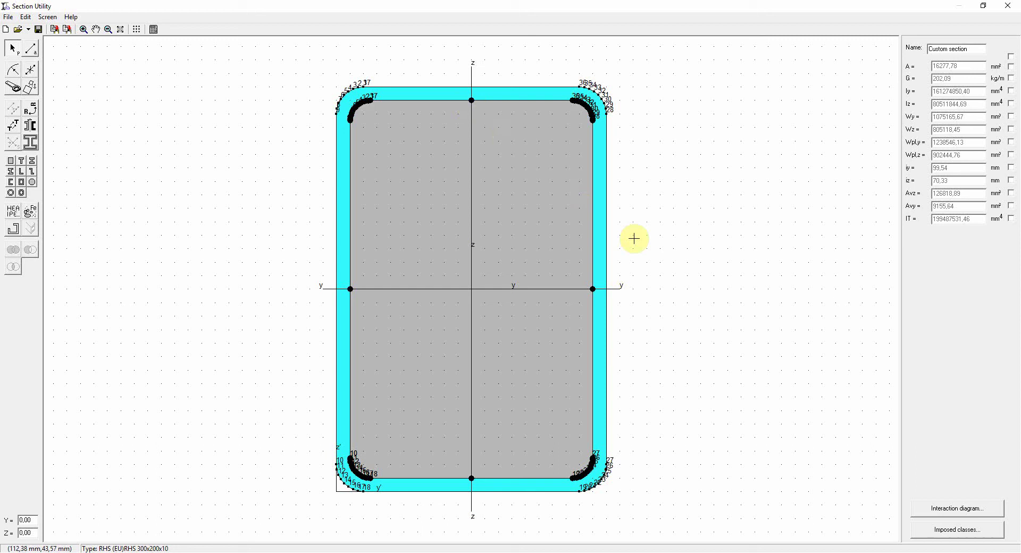
{"action": "left_click", "coordinate": [664, 243]}
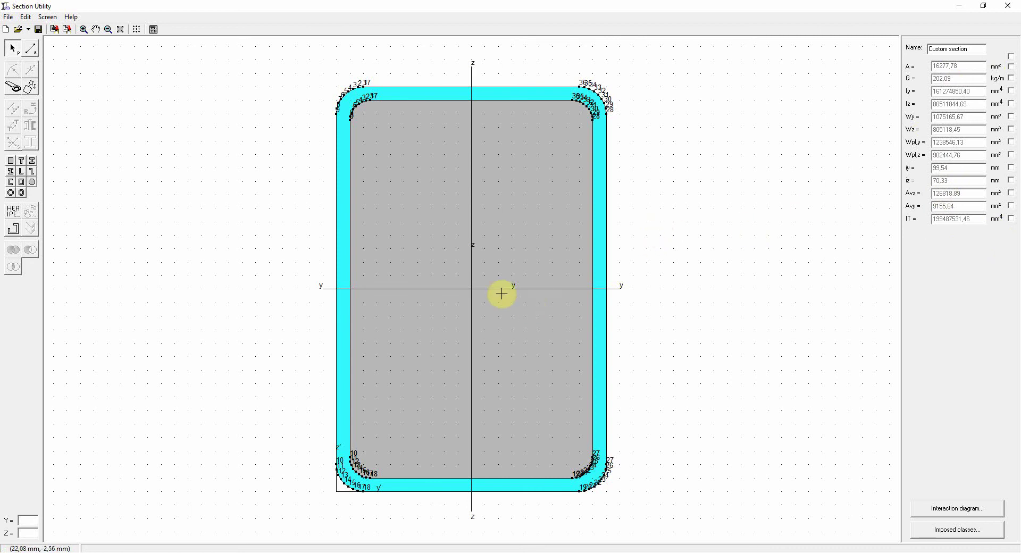
Step: Set the section's default material to [concrete] C30/37
{"action": "double_click", "coordinate": [540, 209]}
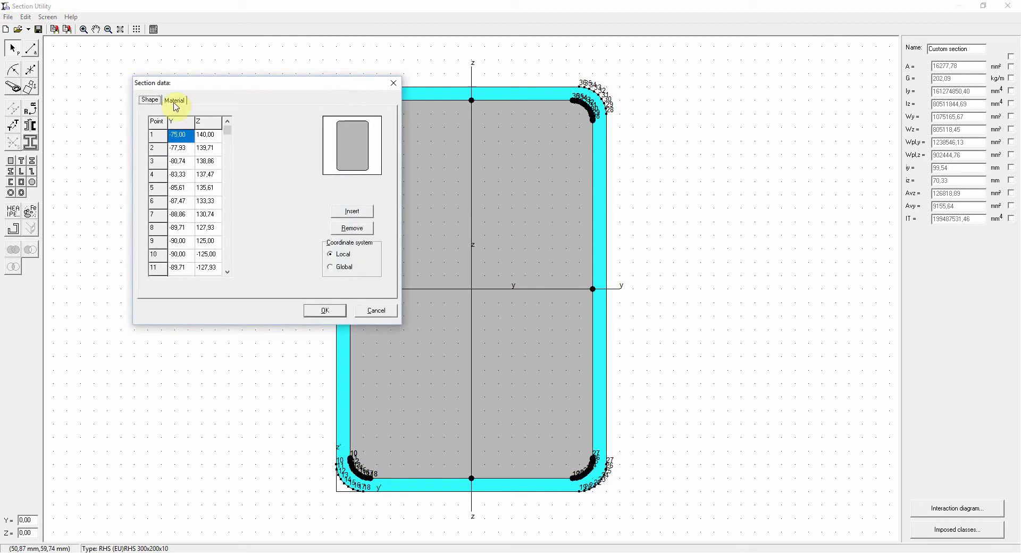
{"action": "left_click", "coordinate": [174, 100]}
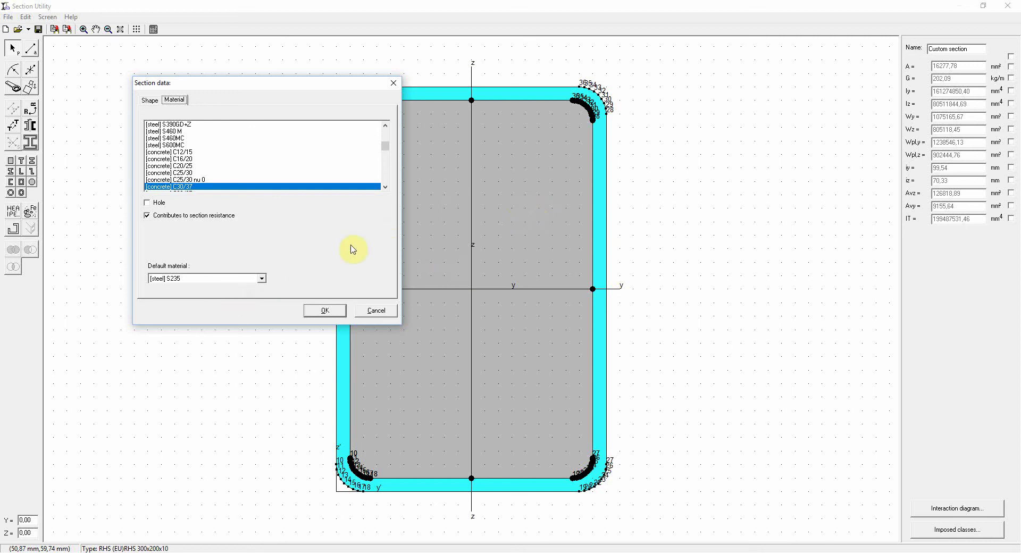
{"action": "left_click", "coordinate": [262, 279]}
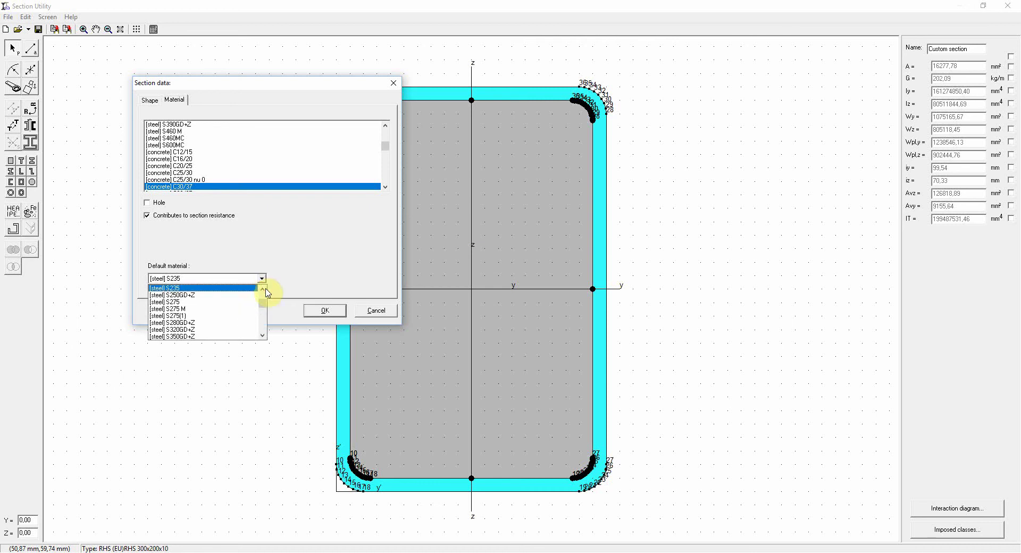
{"action": "left_click_drag", "start_coordinate": [265, 302], "coordinate": [262, 306]}
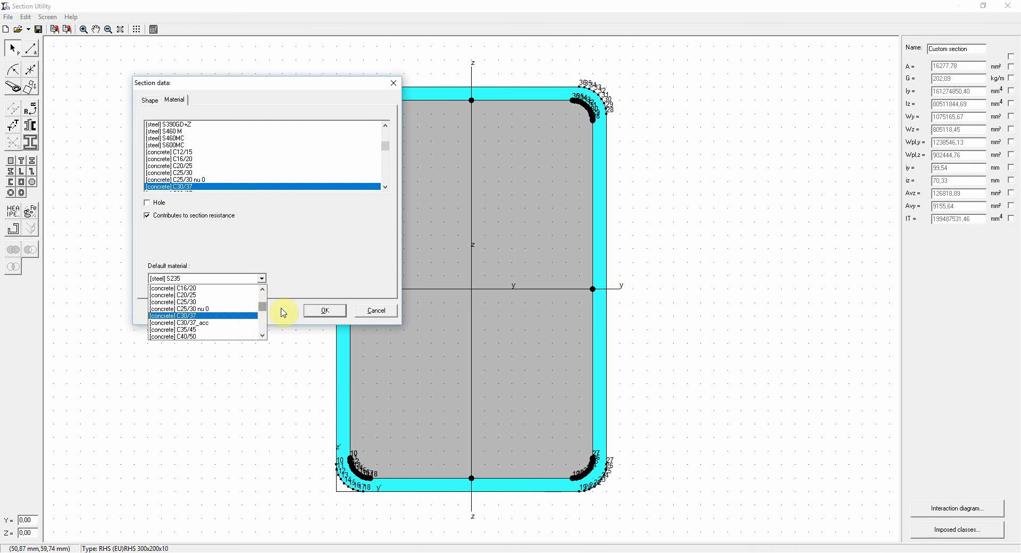
{"action": "left_click", "coordinate": [216, 316]}
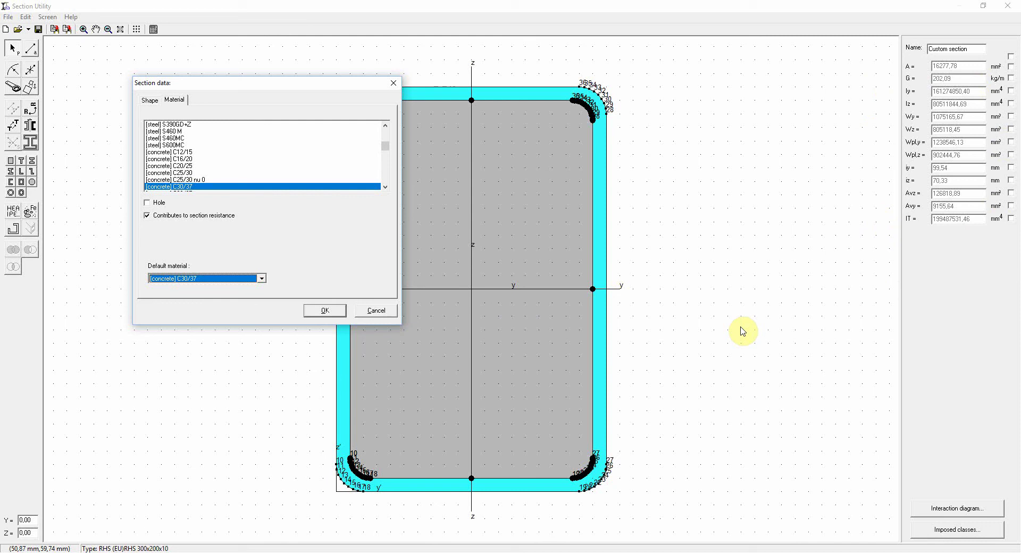
{"action": "left_click", "coordinate": [325, 310]}
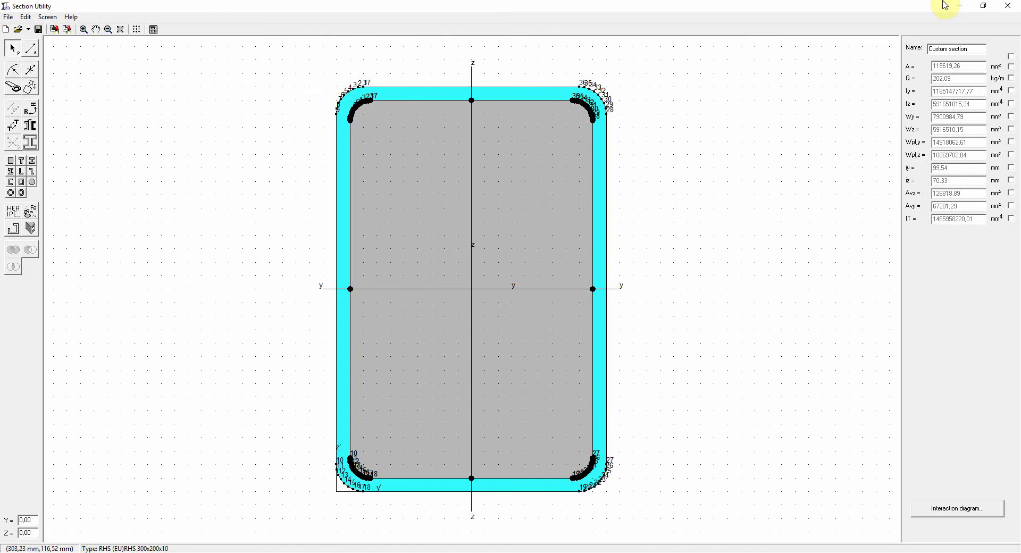
{"action": "left_click", "coordinate": [759, 235]}
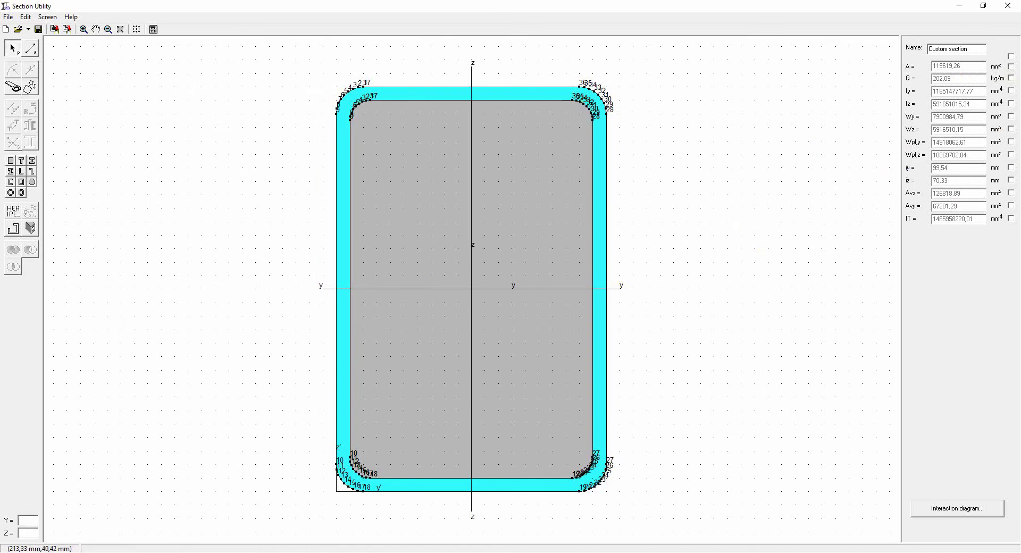